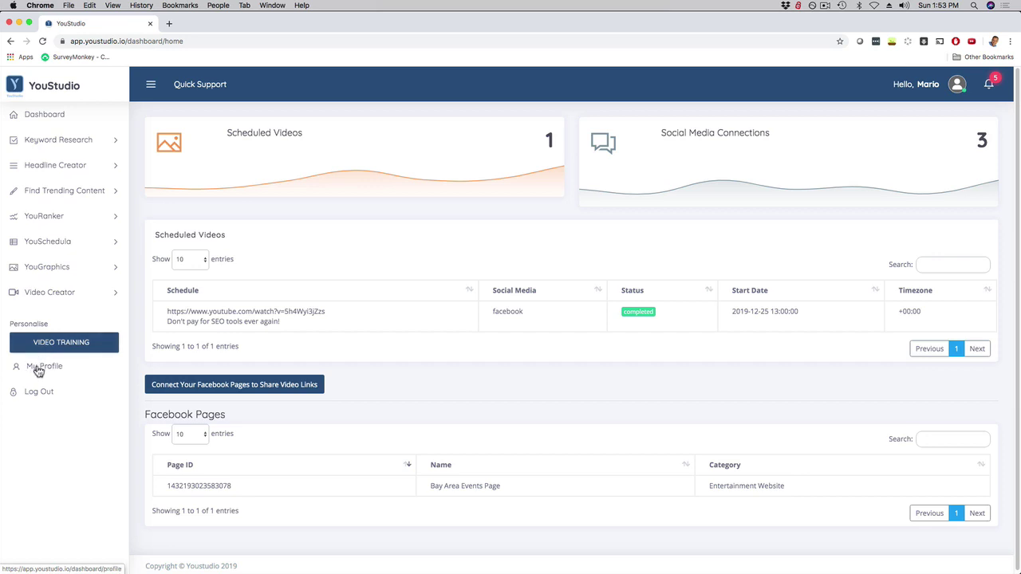
Run a Keyword Ideas search for 'how to make money online' with United States as the target country
left_click(48, 141)
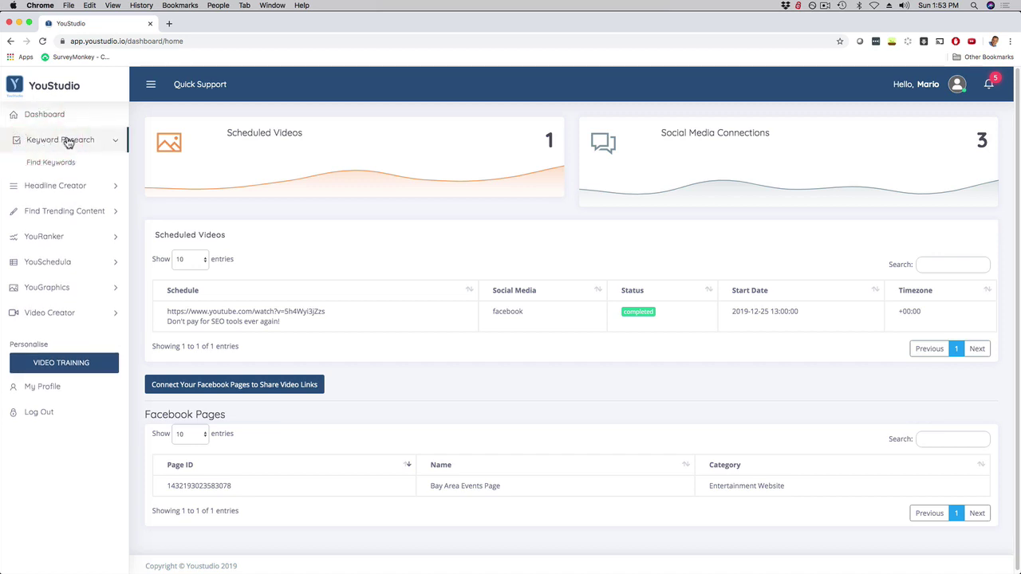
left_click(49, 163)
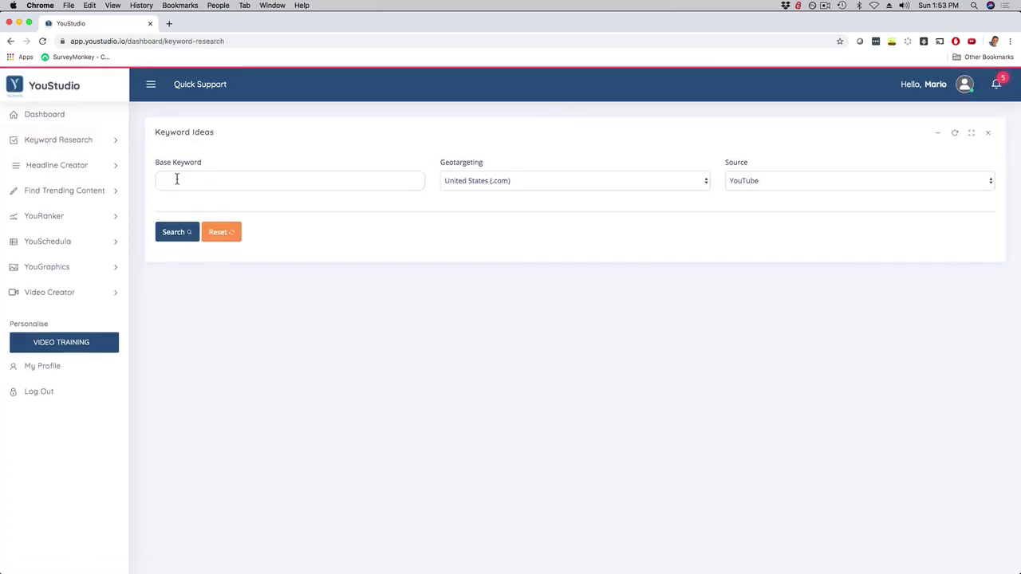
left_click(208, 180)
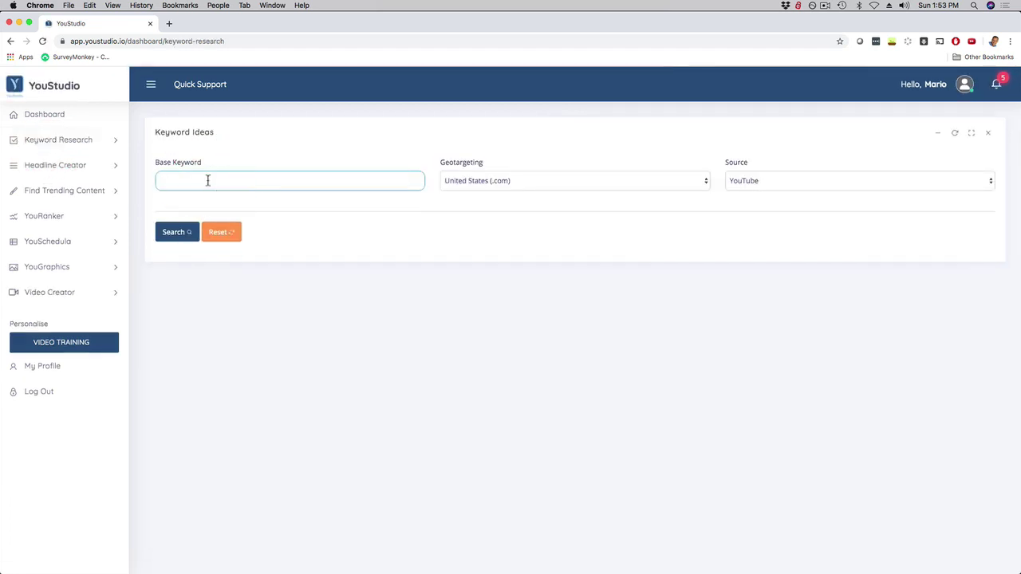
type("how to make monoey online")
left_click(553, 181)
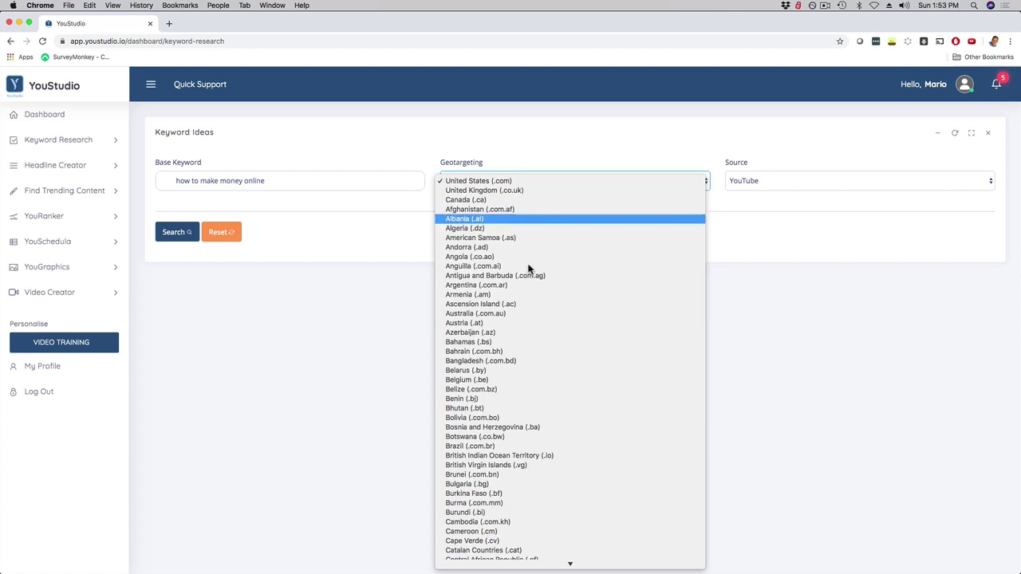
left_click(534, 123)
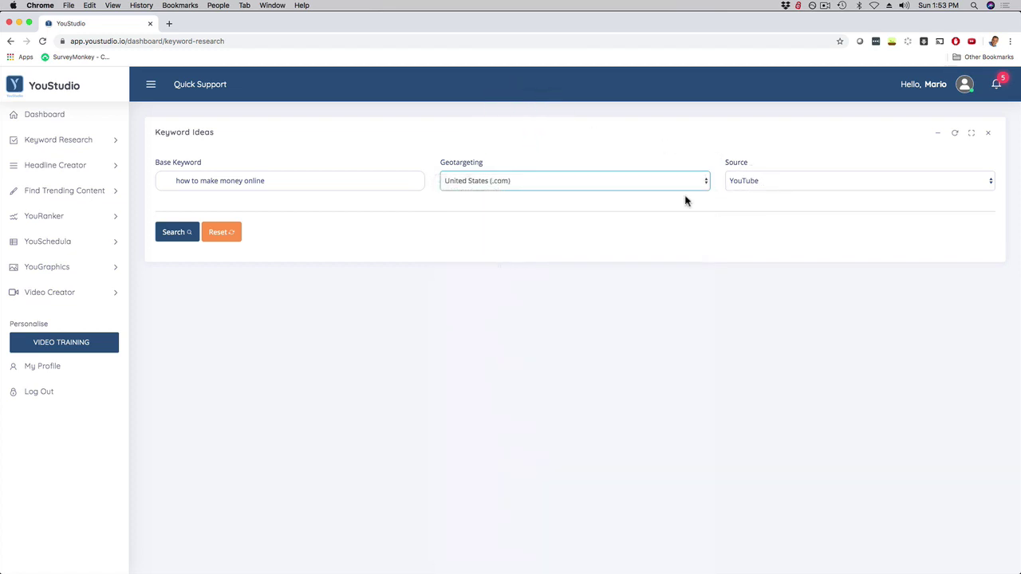
left_click(177, 232)
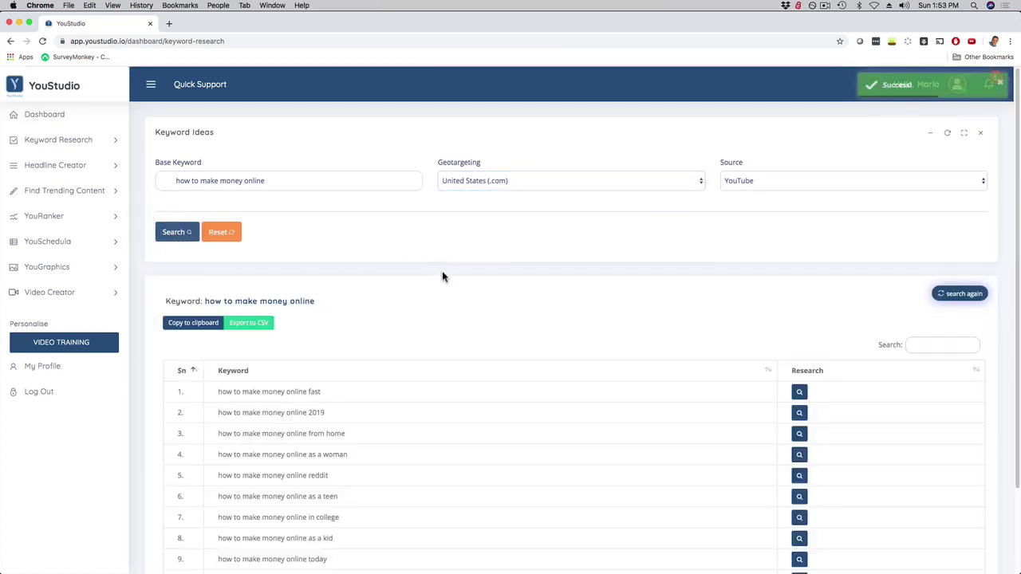
Review the 20 keyword suggestions and select the base keyword text
scroll(291, 374, "down", 1)
scroll(291, 373, "up", 1)
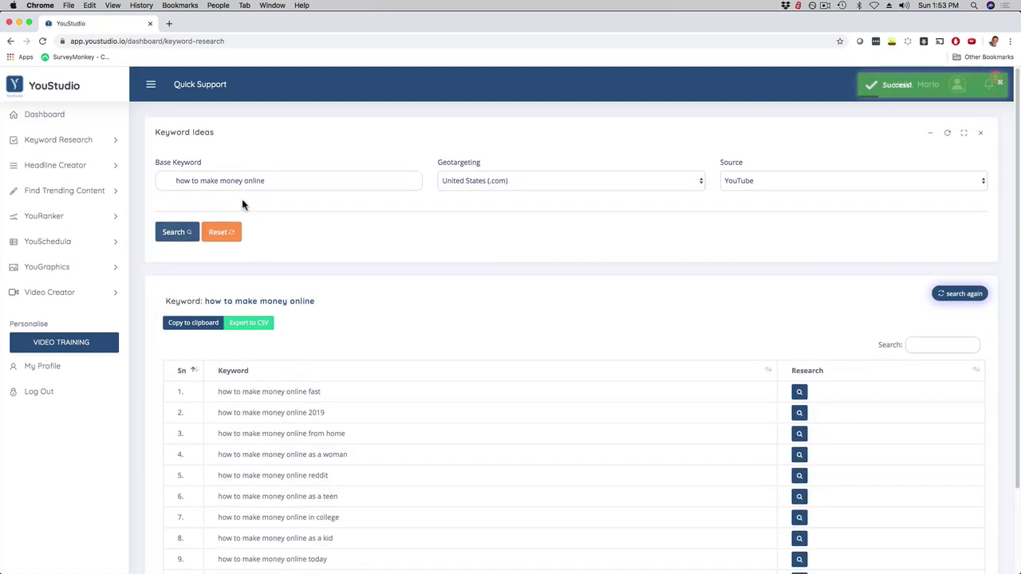
left_click_drag(174, 181, 269, 183)
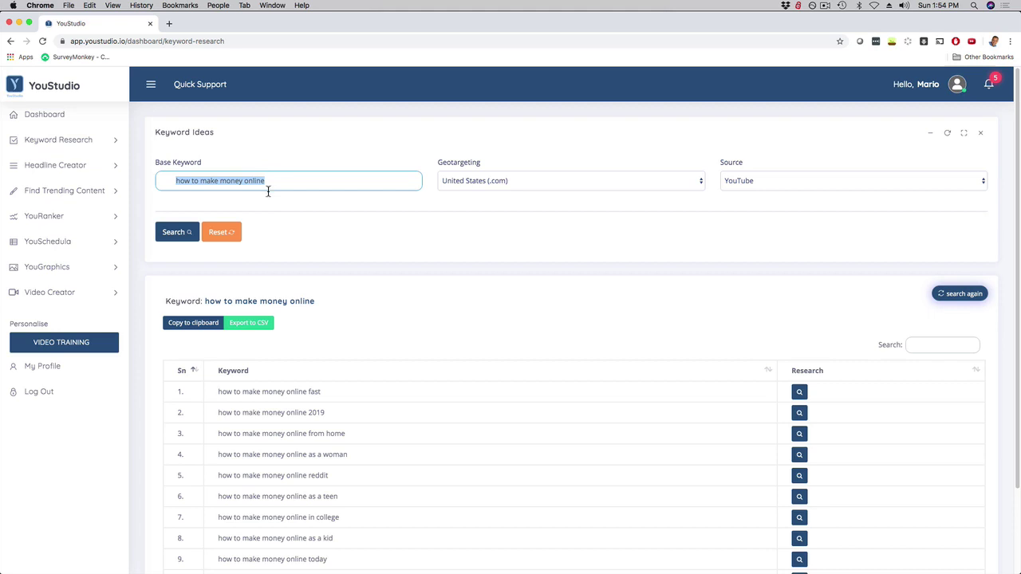
scroll(316, 297, "down", 2)
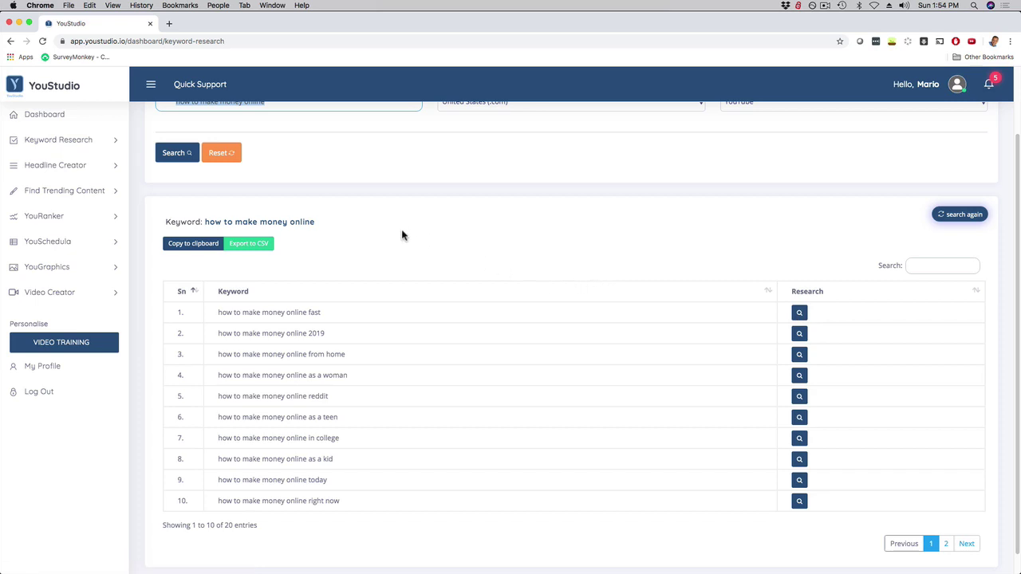
scroll(358, 235, "up", 2)
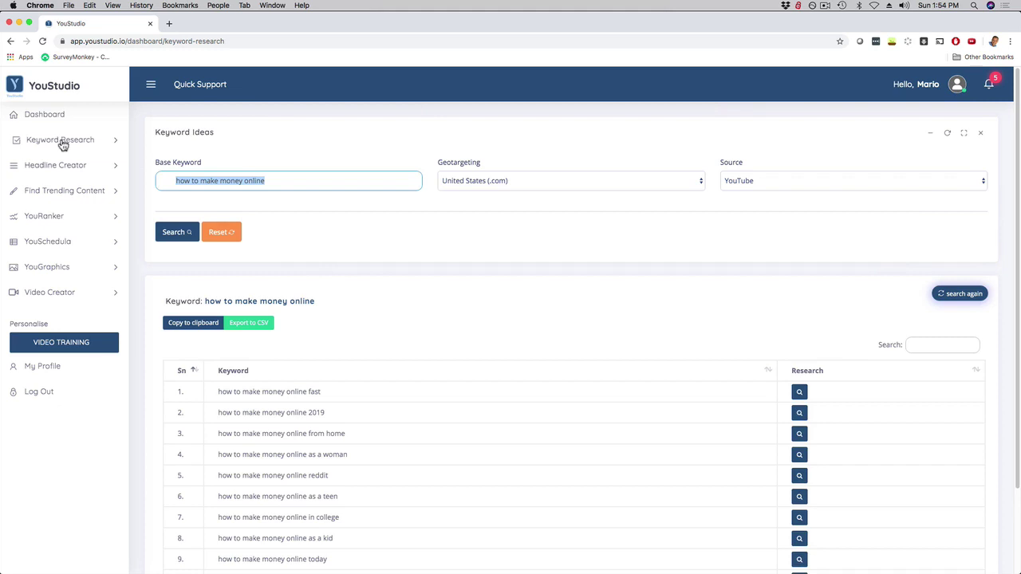
Analyse the headline 'how to make money online' in Headline Creator's Create Headline page
left_click(46, 169)
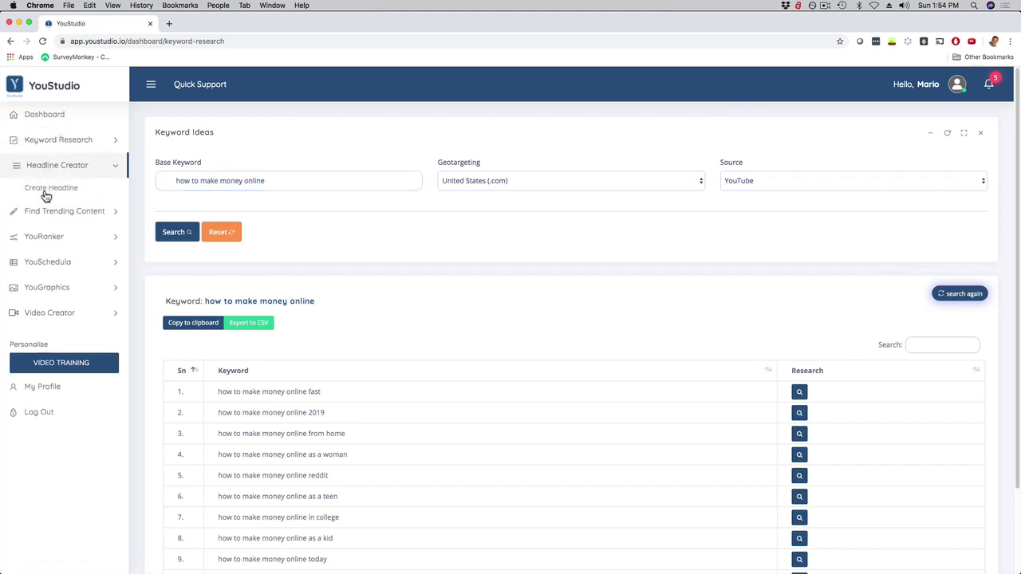
left_click(42, 191)
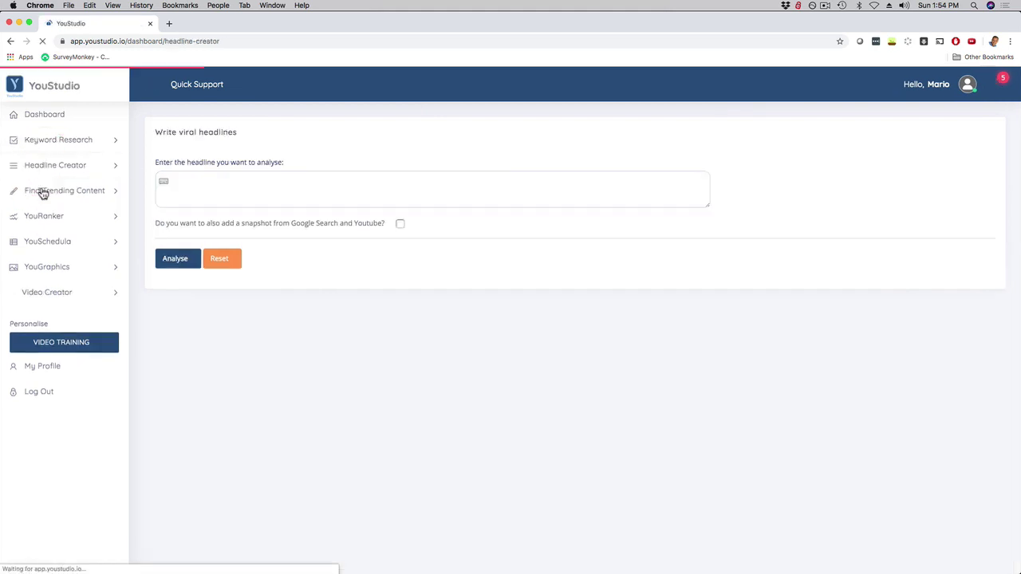
left_click(222, 182)
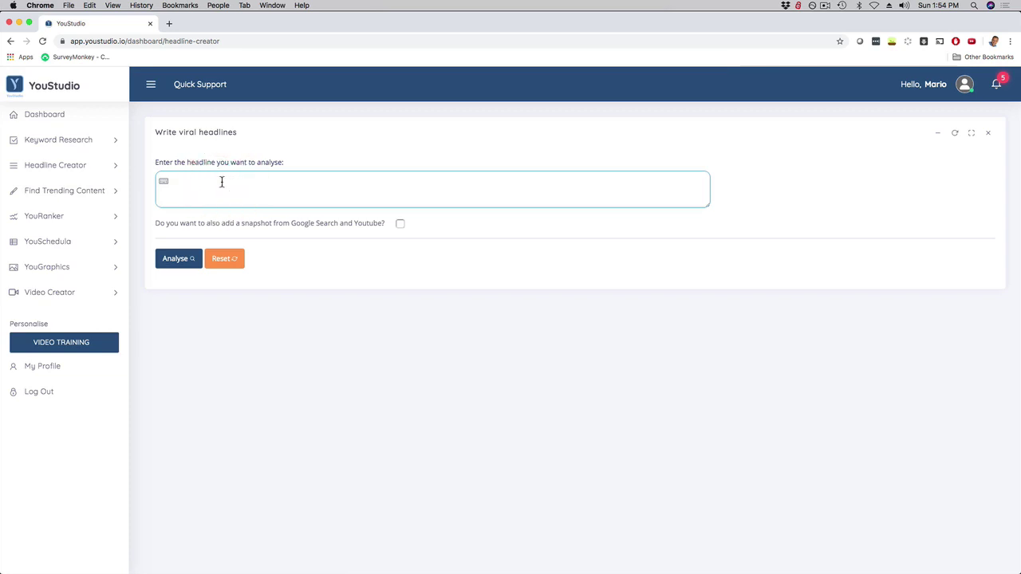
type("how to make money online")
left_click(175, 259)
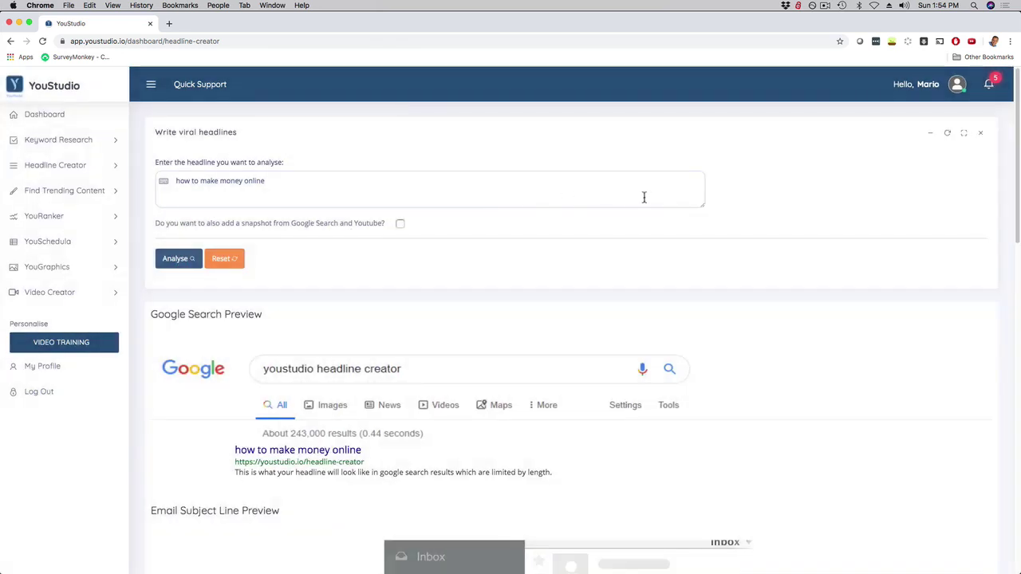
Review the score report: score 71, 24 characters, 5 words, positive sentiment, previews
scroll(784, 206, "down", 10)
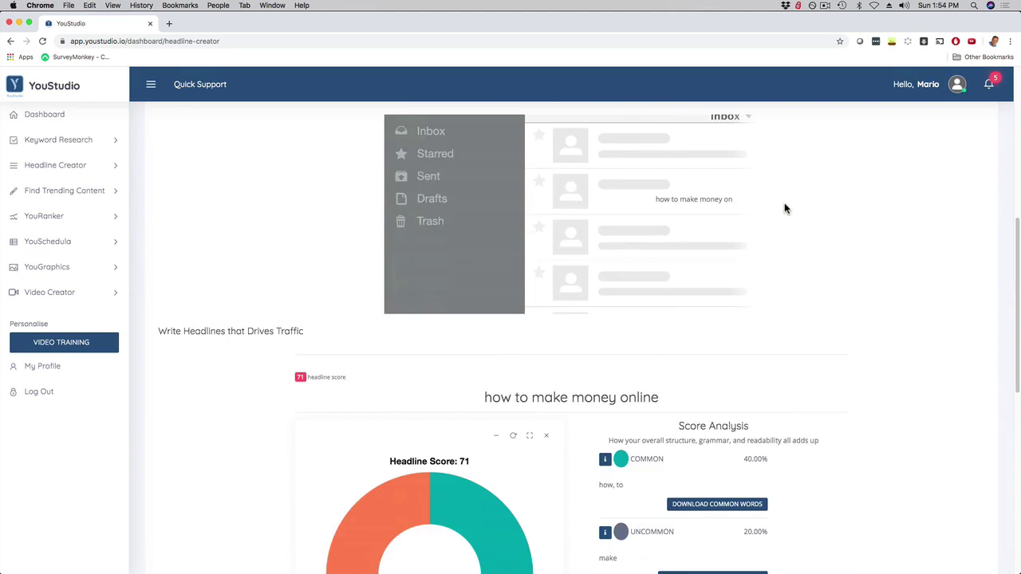
scroll(784, 206, "down", 3)
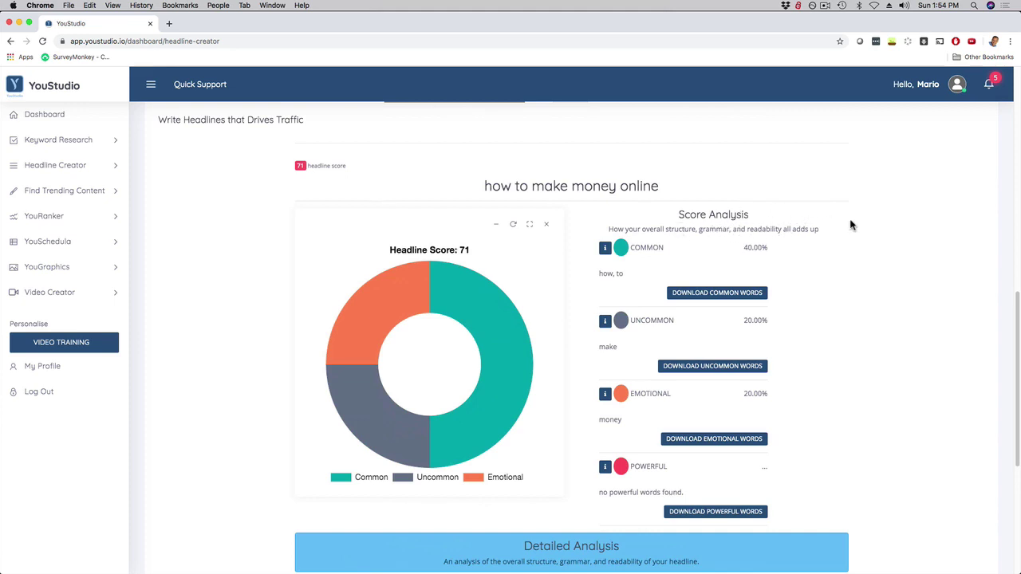
scroll(718, 251, "down", 2)
scroll(545, 378, "down", 6)
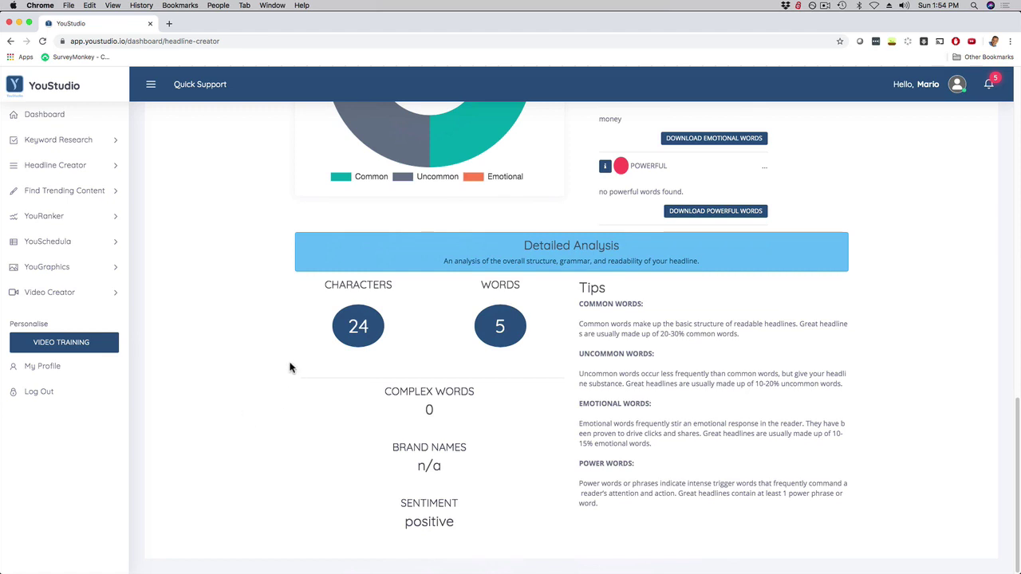
scroll(263, 368, "up", 3)
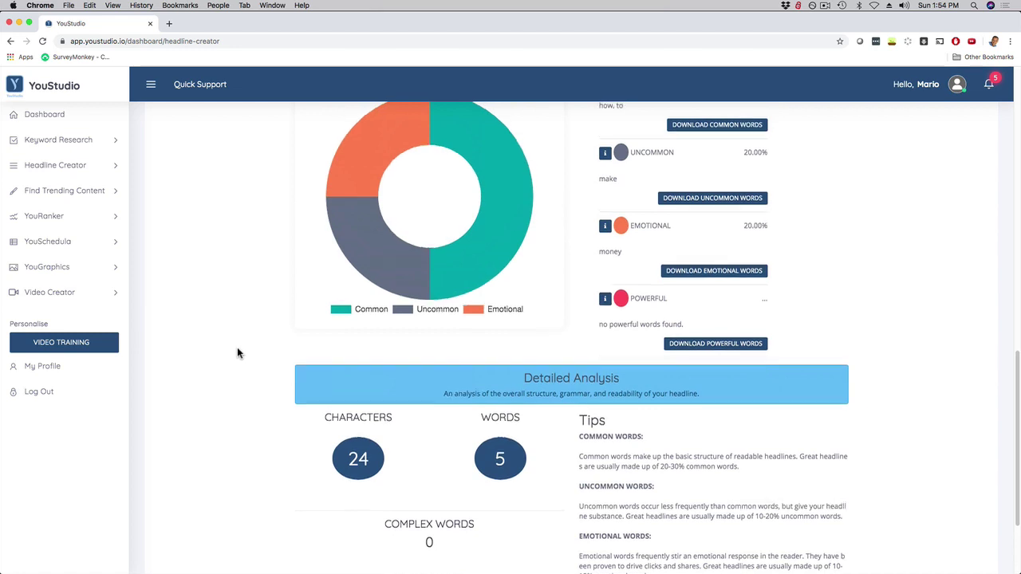
scroll(238, 349, "up", 10)
scroll(230, 349, "up", 10)
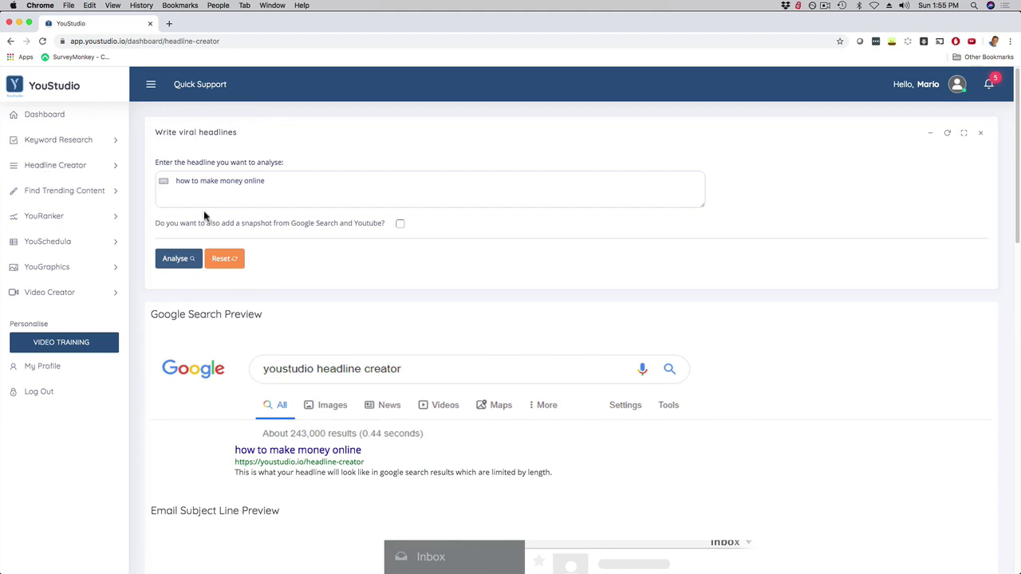
Find trending content for 'how to make money online' and review the engagement scores
left_click(50, 194)
left_click(35, 215)
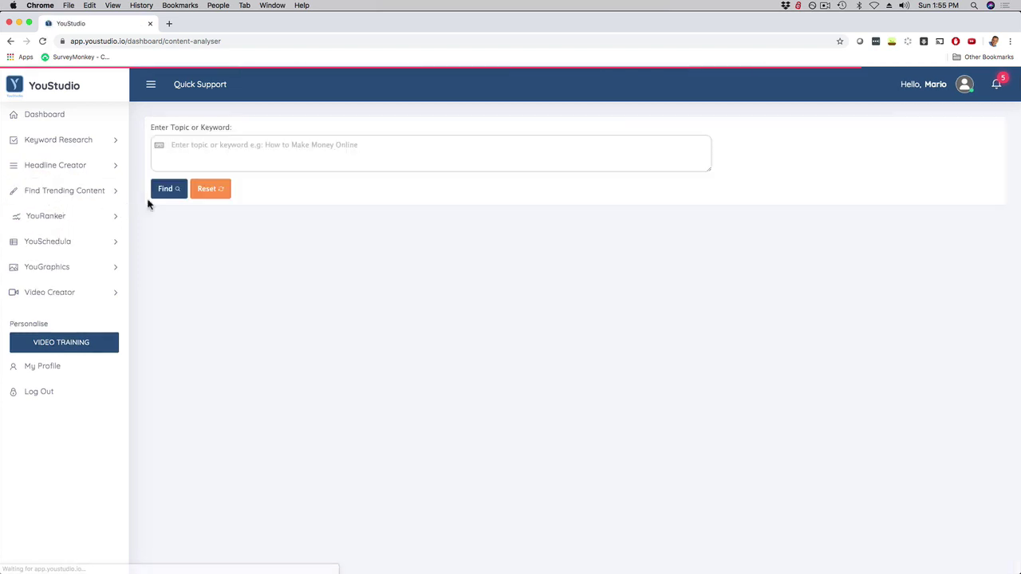
left_click(205, 146)
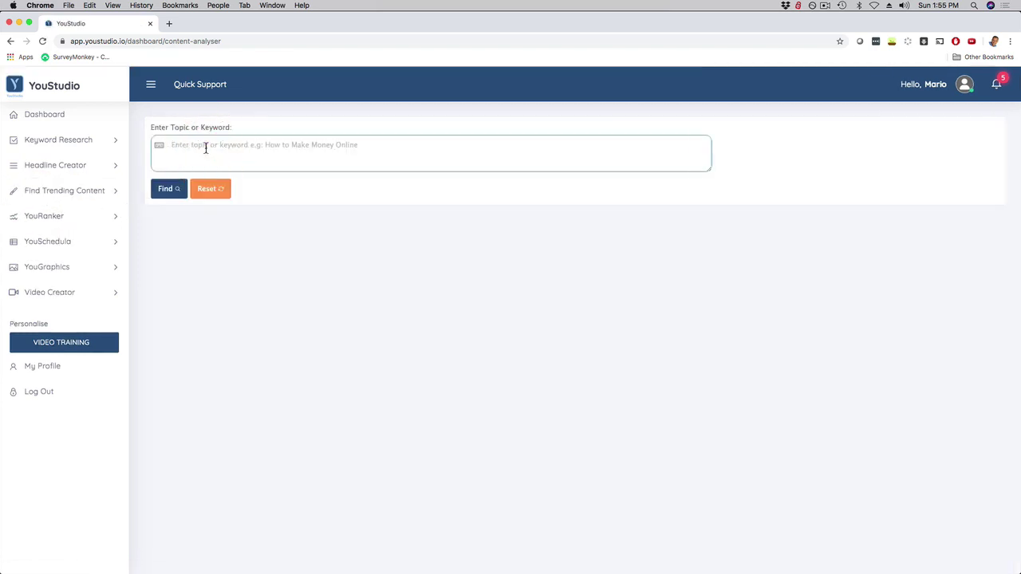
type("how to make money online")
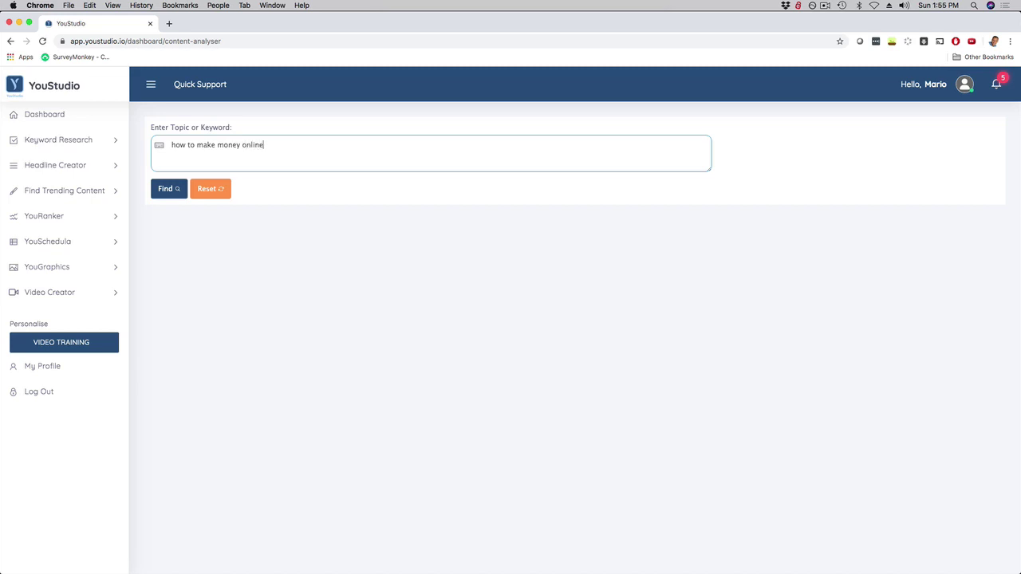
left_click(170, 189)
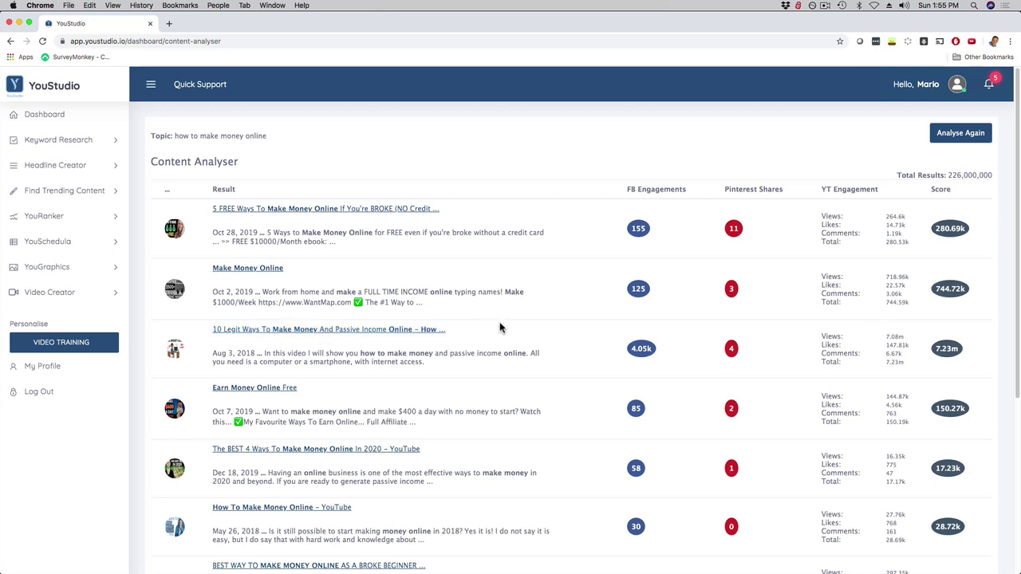
scroll(500, 323, "down", 5)
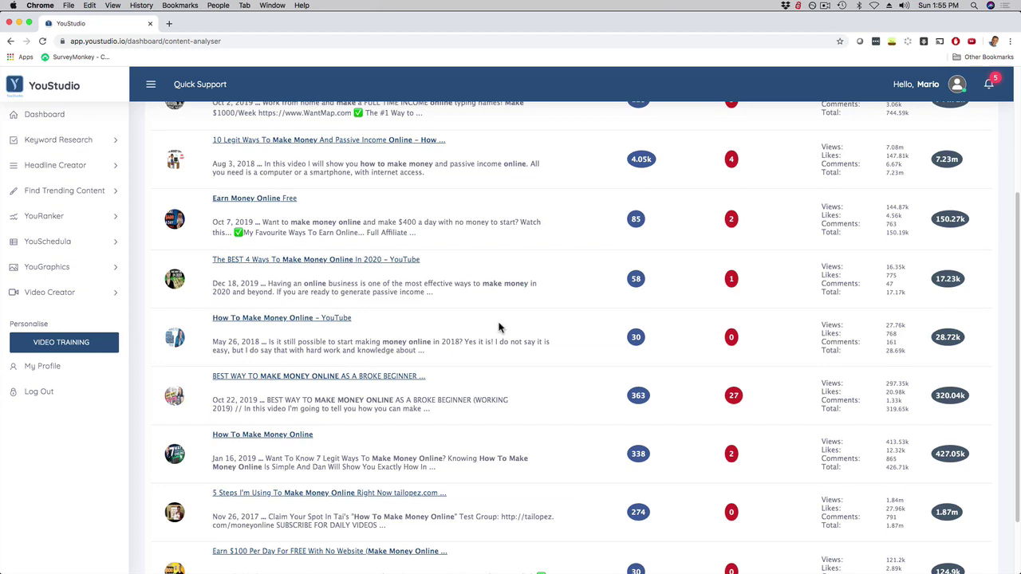
scroll(445, 311, "down", 2)
scroll(443, 304, "up", 7)
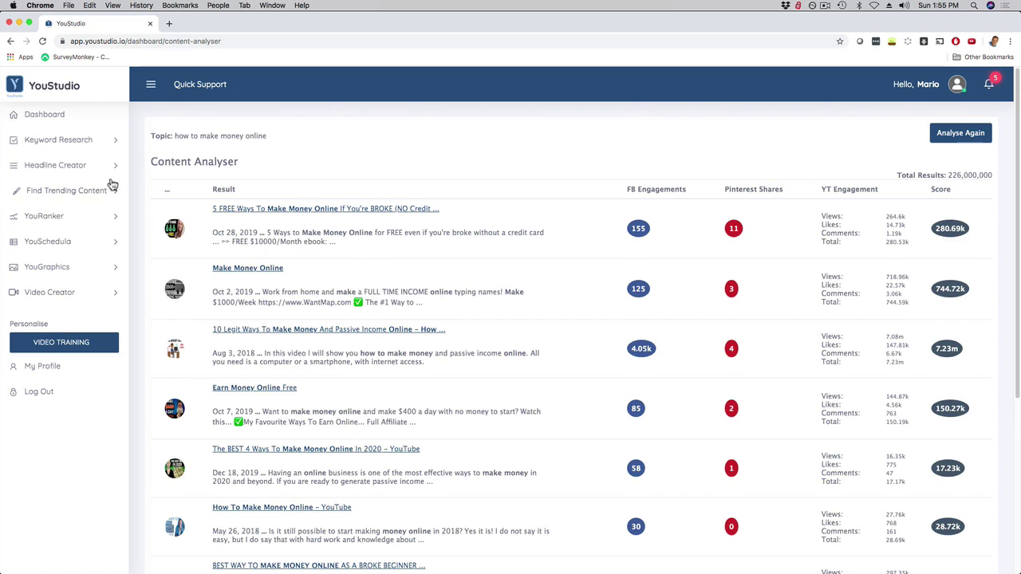
Open the YouRanker Rank page and try its search keyword and competitor video fields
left_click(42, 218)
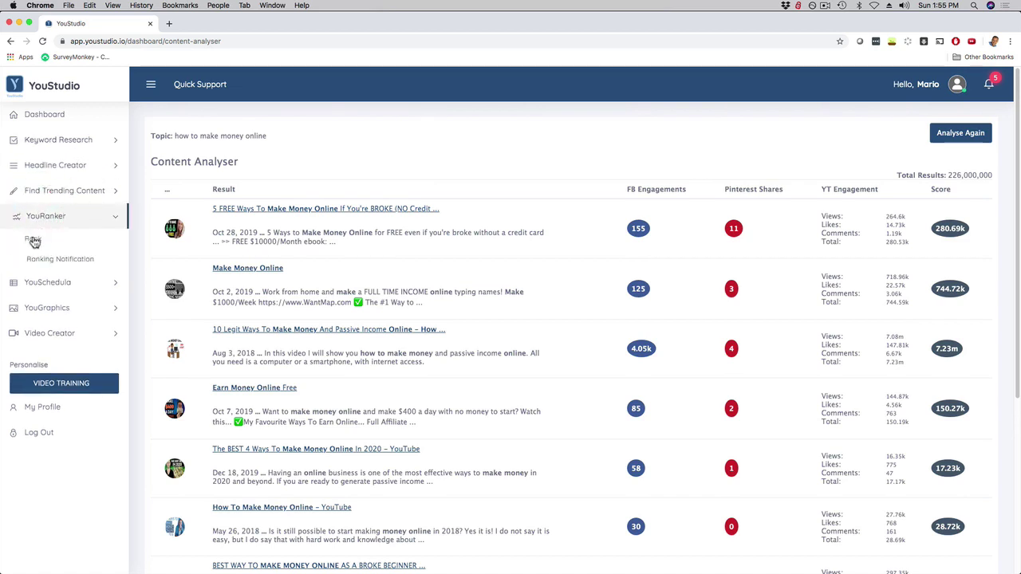
left_click(34, 239)
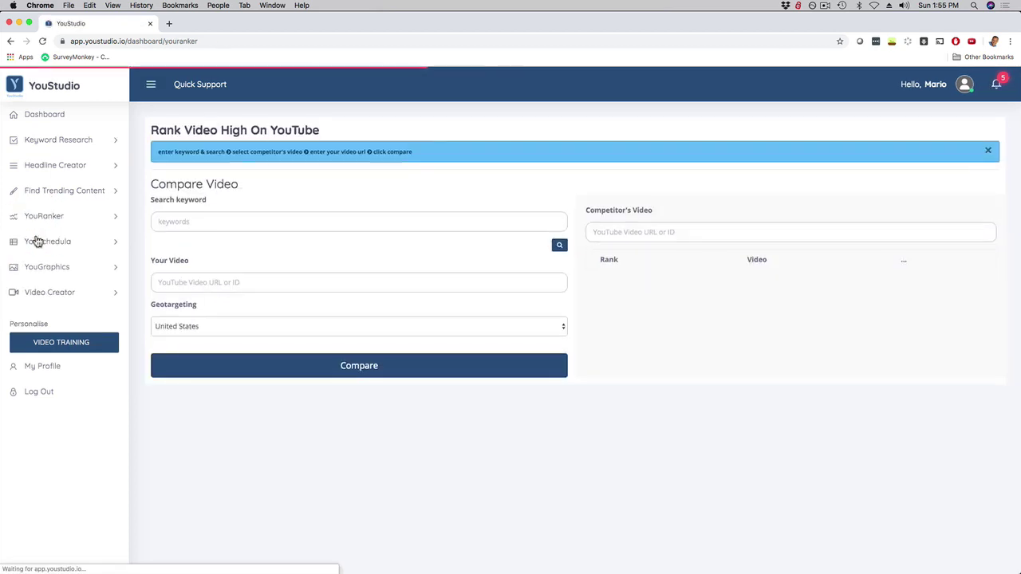
left_click(173, 221)
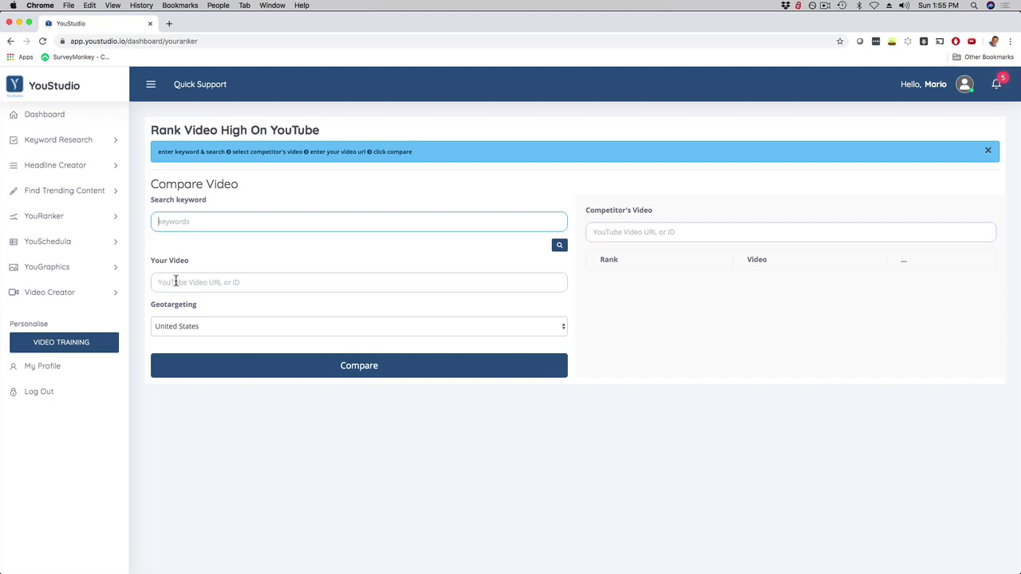
left_click(620, 231)
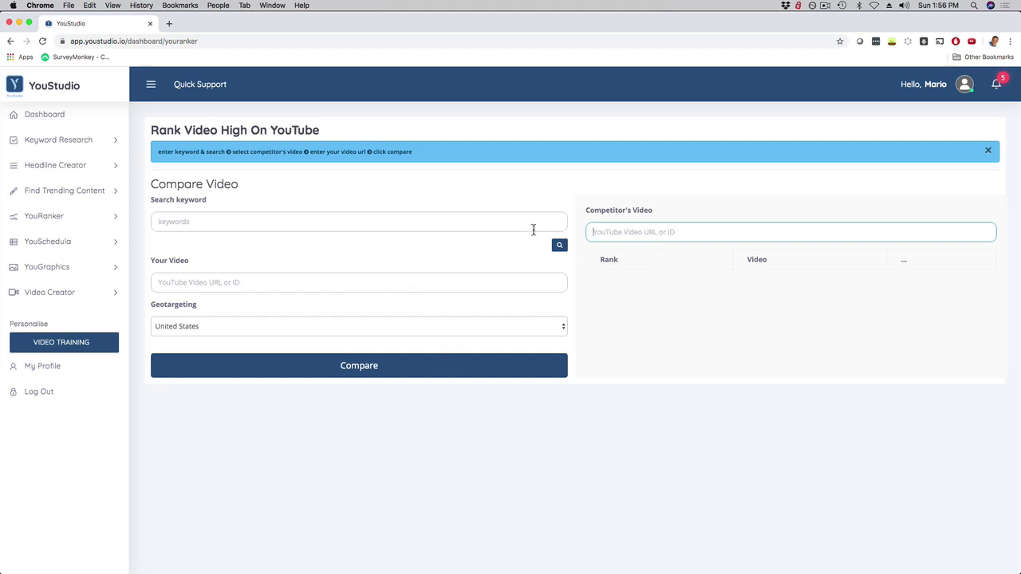
Show the Ranking Notification watch list tracking 'how to build a website' beyond #50
left_click(49, 222)
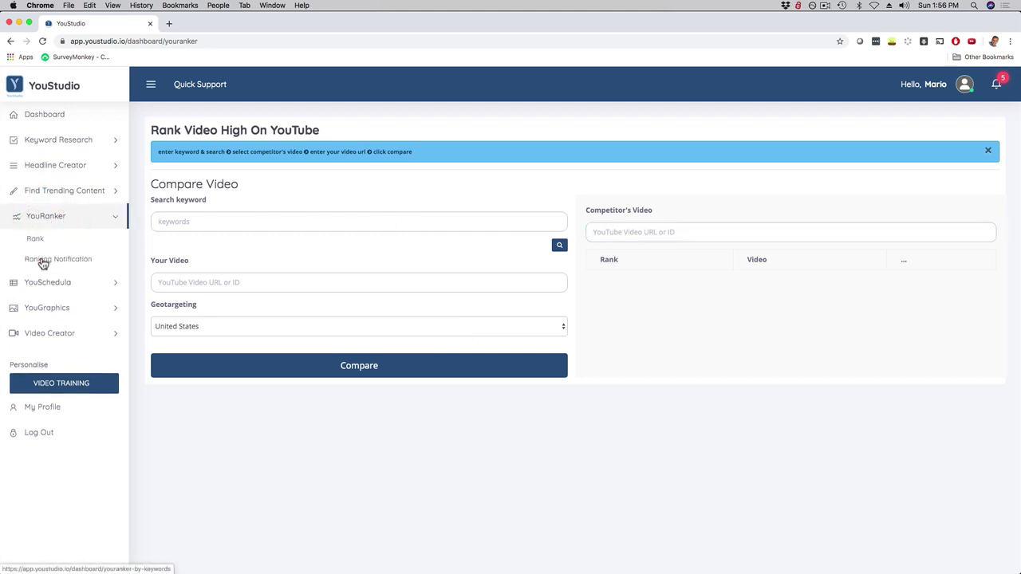
left_click(42, 260)
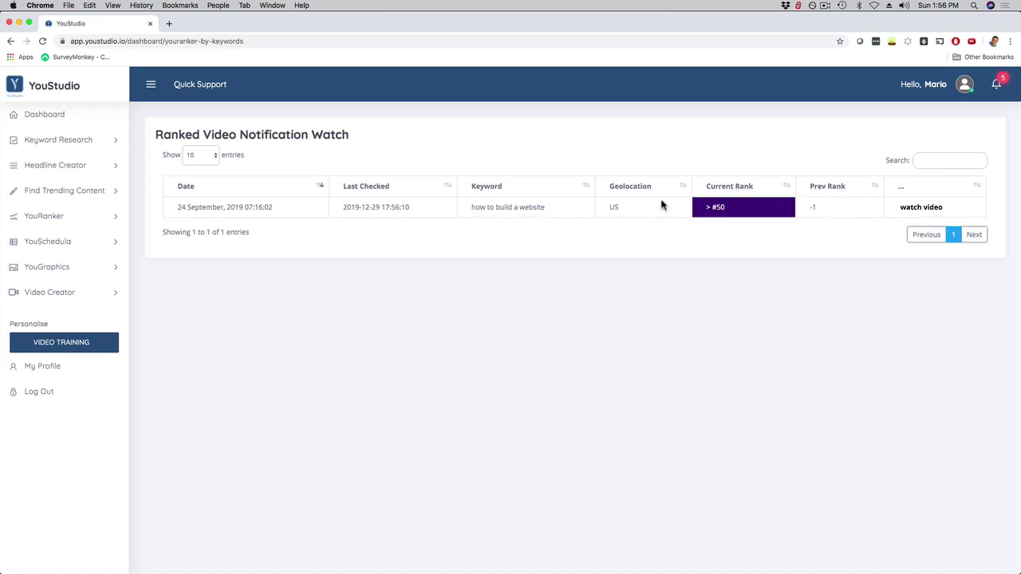
left_click(48, 246)
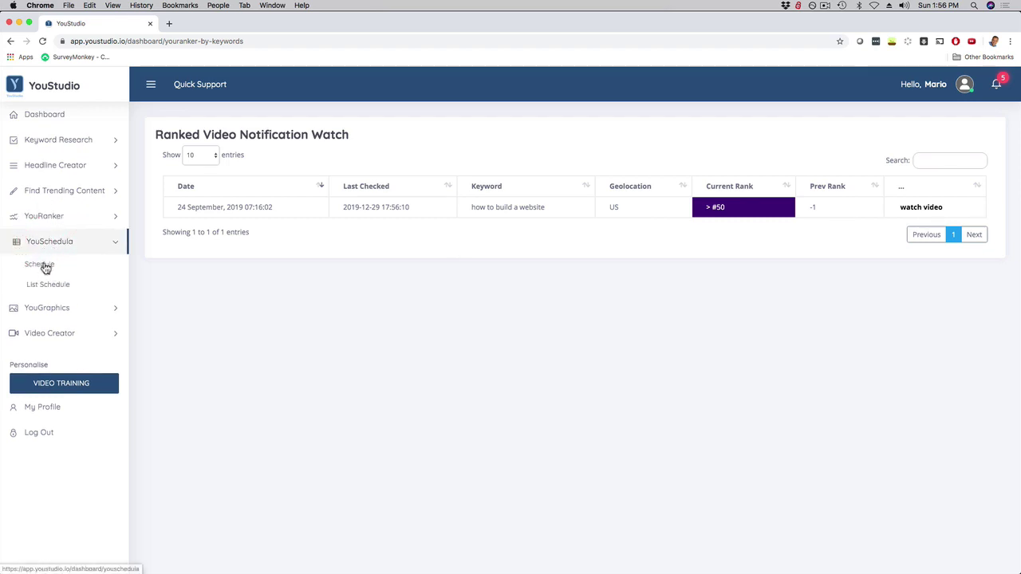
Open the video scheduling form, browse the graphics editor's image library, then go back to scheduling
left_click(41, 268)
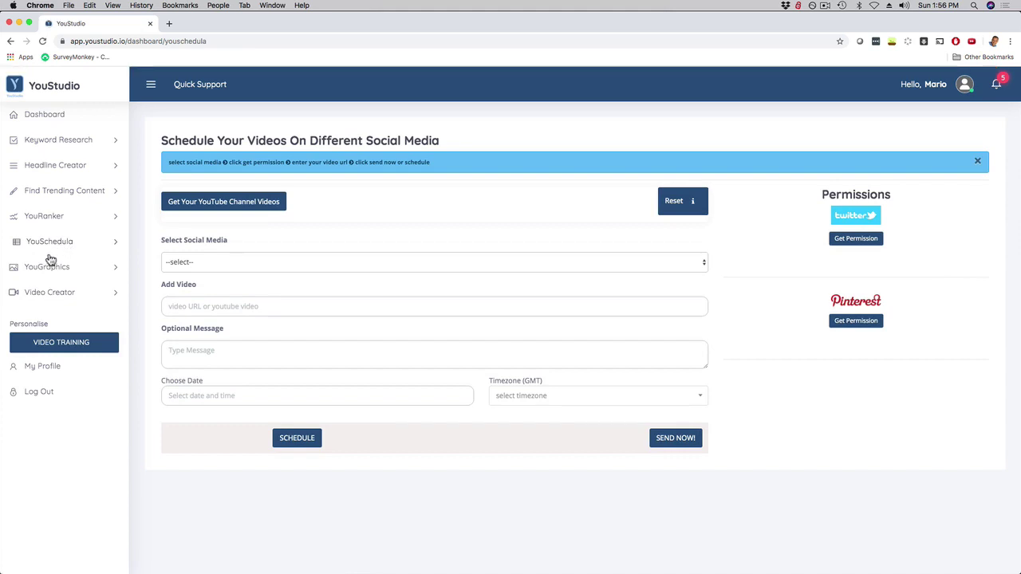
left_click(44, 268)
left_click(44, 289)
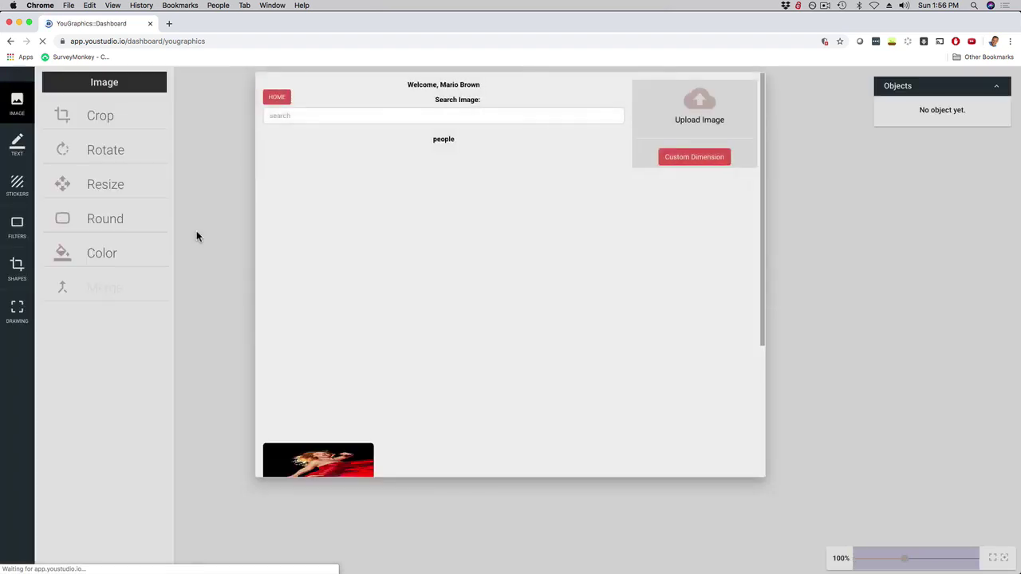
scroll(369, 265, "down", 5)
scroll(370, 265, "up", 5)
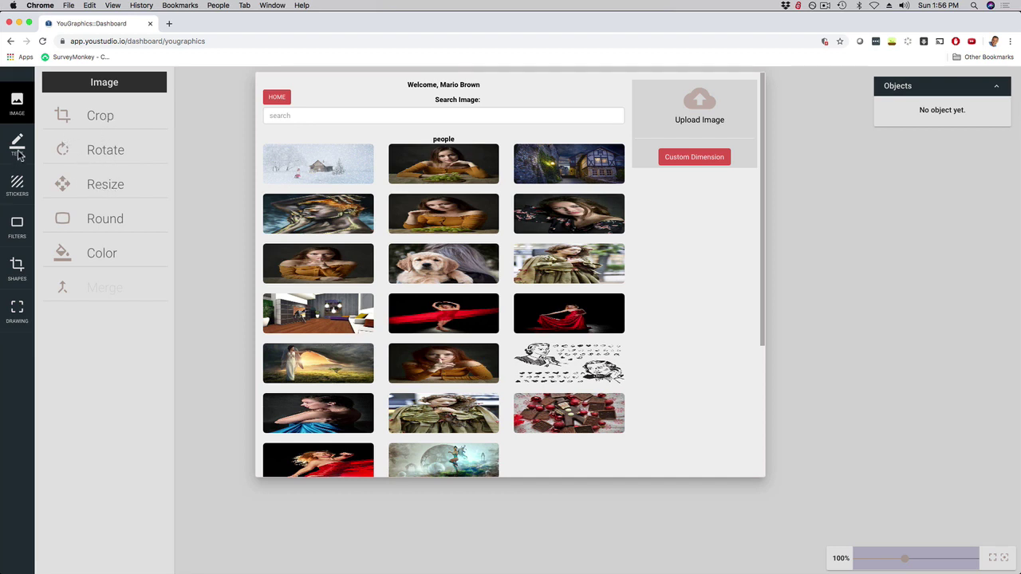
left_click(11, 42)
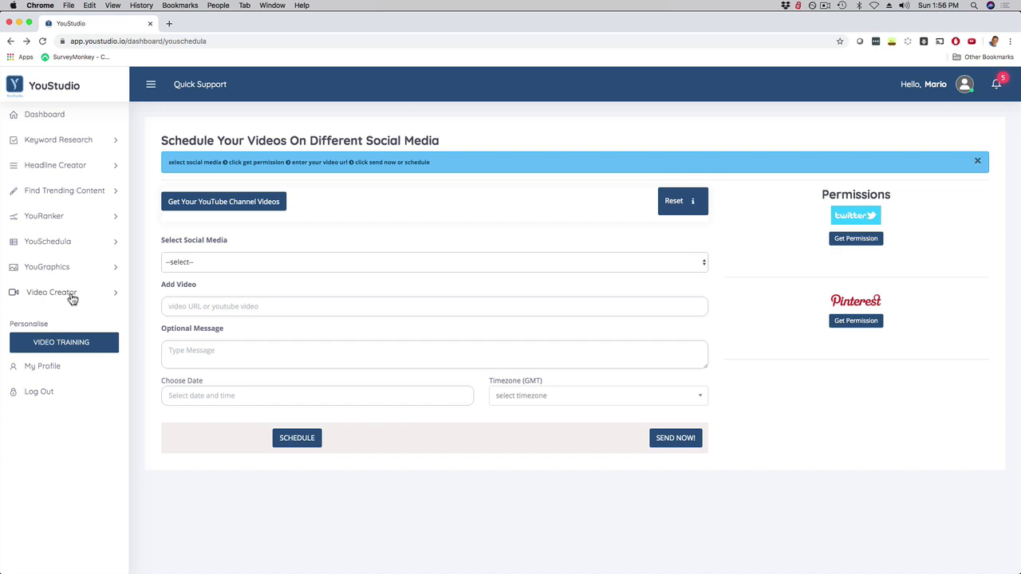
Open Video Creator > Create to show frame 1 of 1 with a 2:27 audio track
left_click(72, 296)
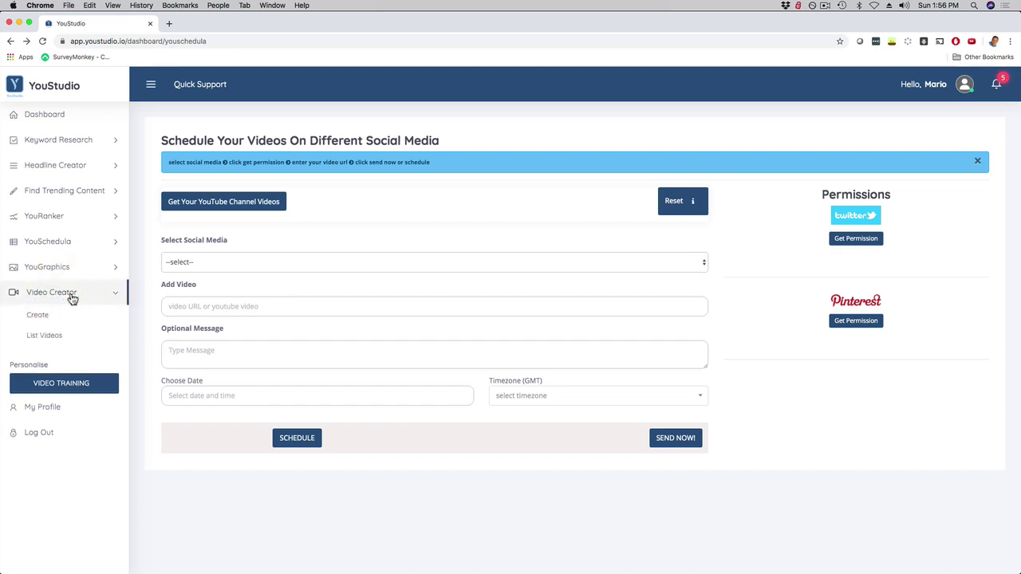
left_click(37, 316)
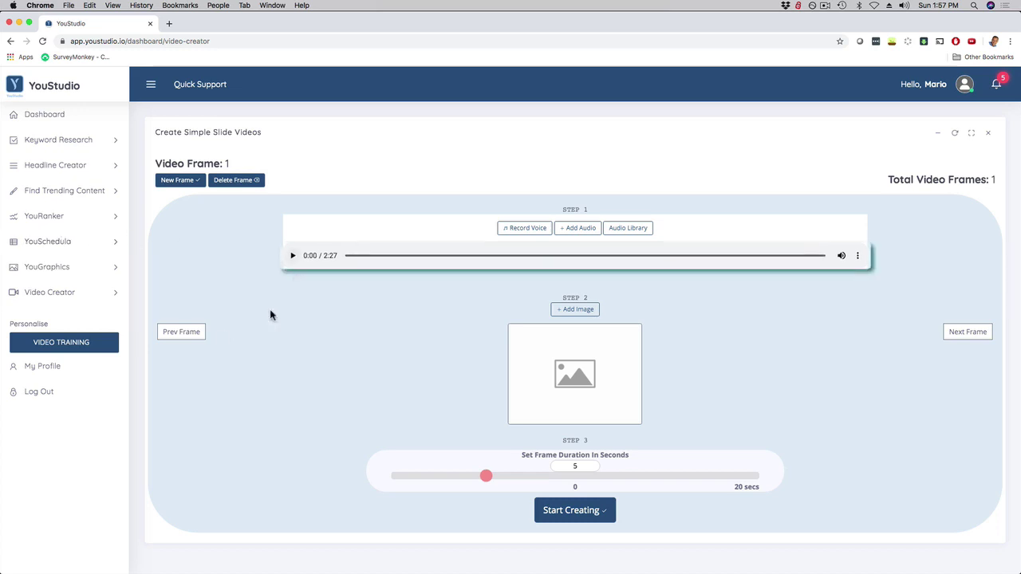
Return to the Dashboard showing one scheduled video and three social media connections
left_click(48, 116)
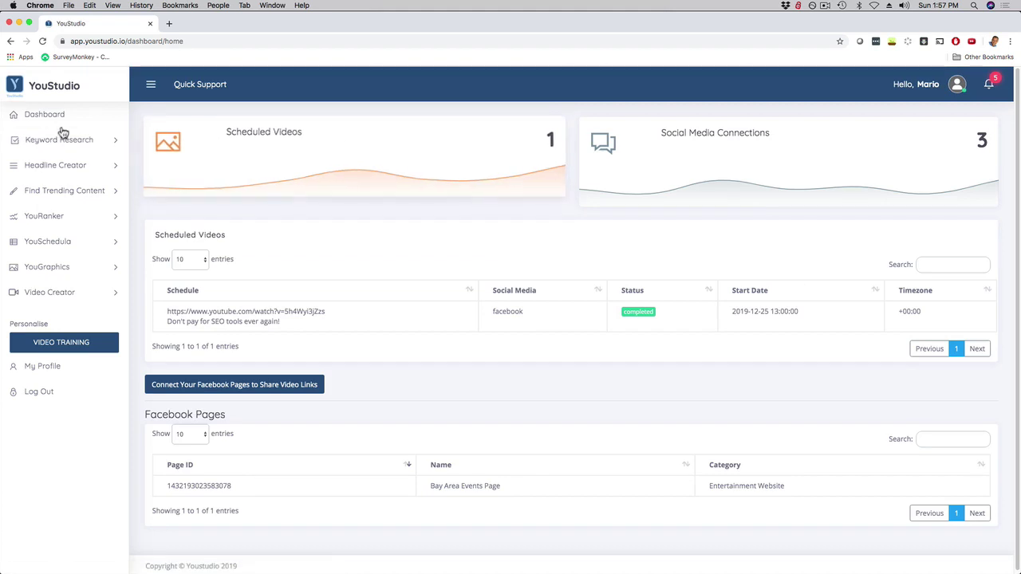